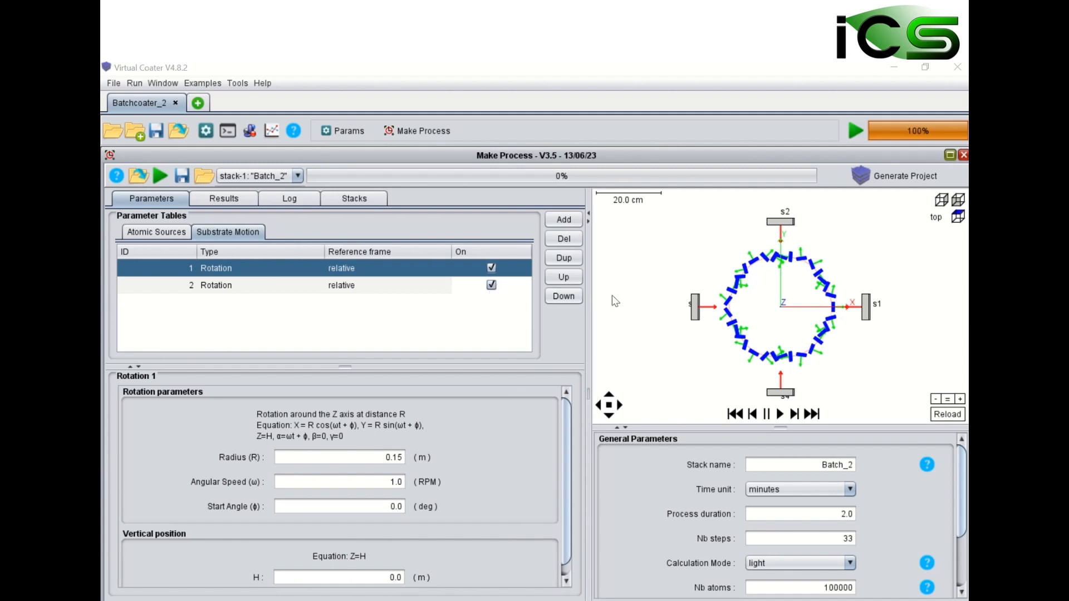
# Compare the substrate motion with each of the two rotations disabled in turn, and play the combined motion with both enabled
pyautogui.click(491, 285)
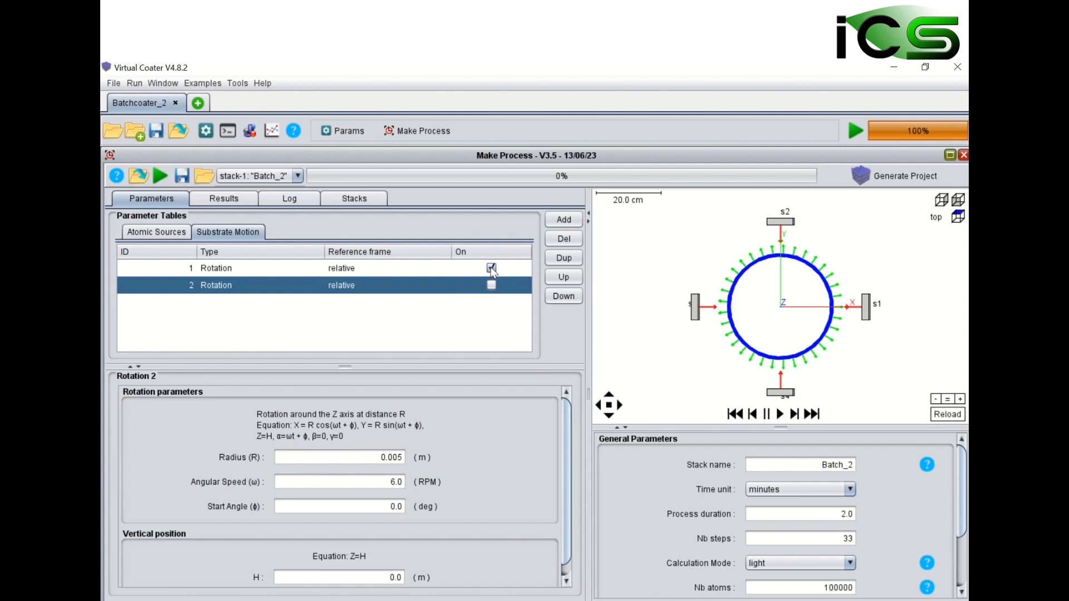
pyautogui.click(491, 285)
pyautogui.click(491, 269)
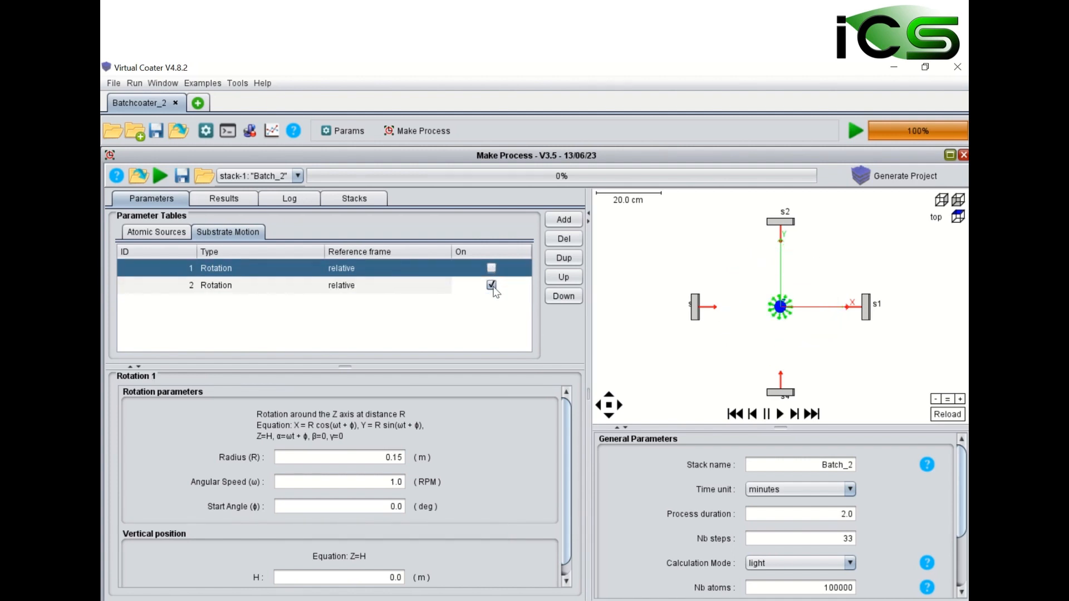
pyautogui.click(492, 269)
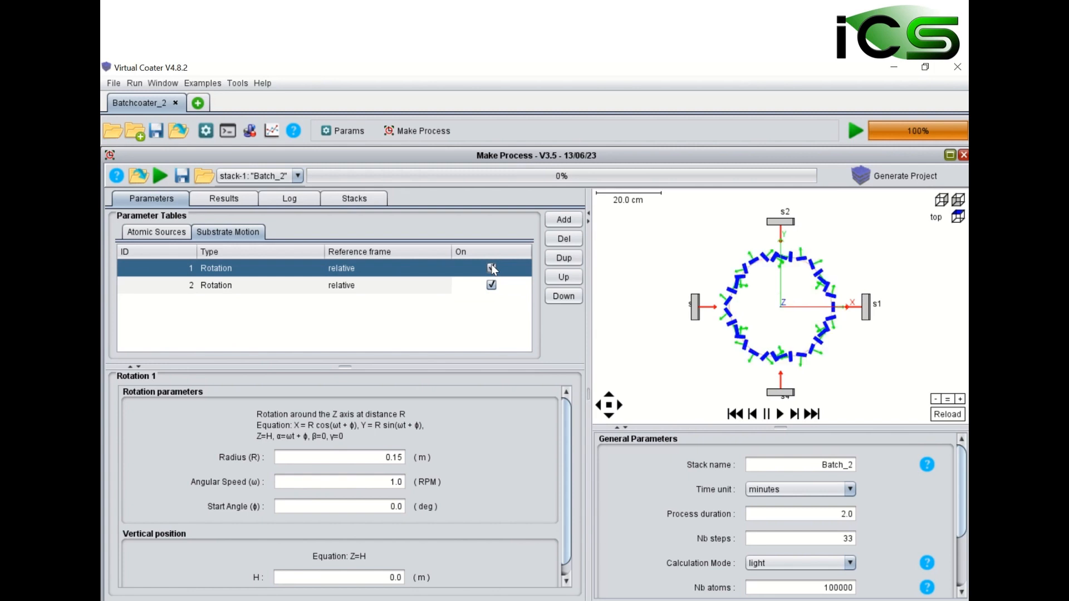
pyautogui.click(780, 415)
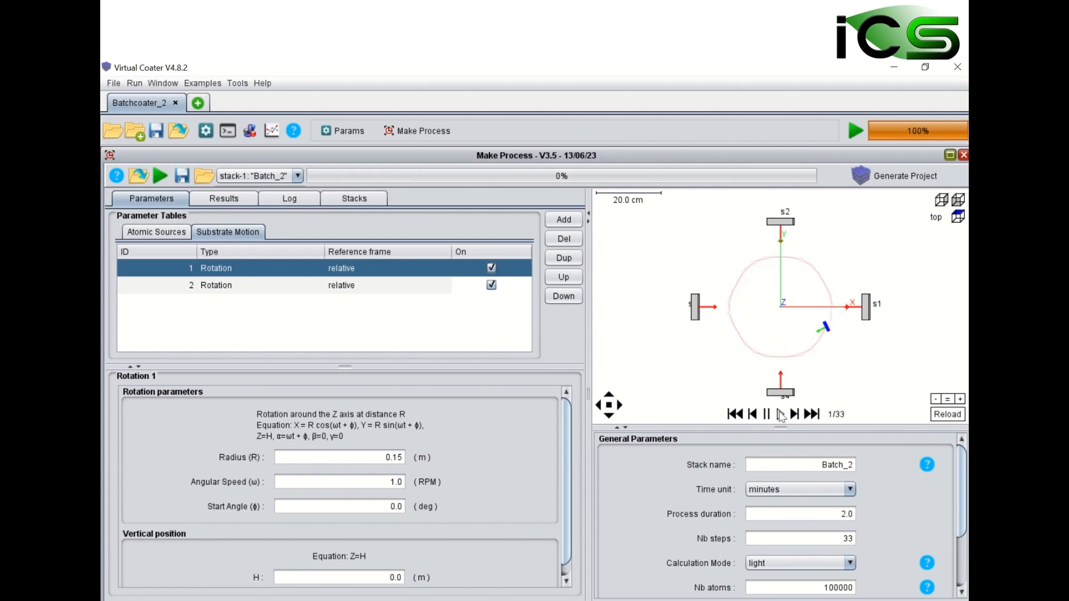
# Run the Make Process calculation for stack Batch_2 with its four magnetron sources and acknowledge its completion
pyautogui.click(156, 231)
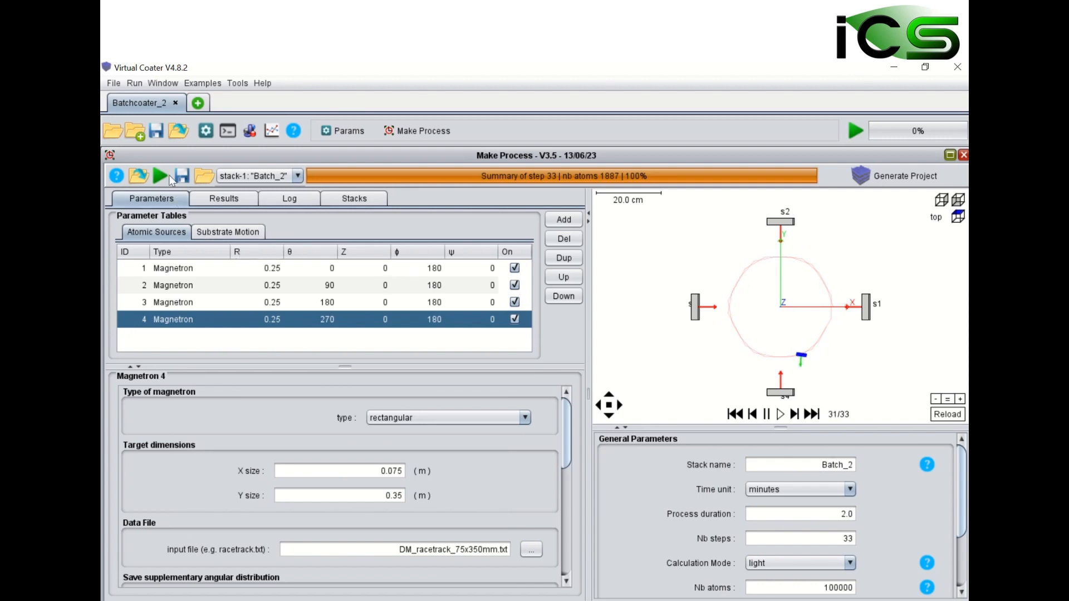
pyautogui.click(160, 175)
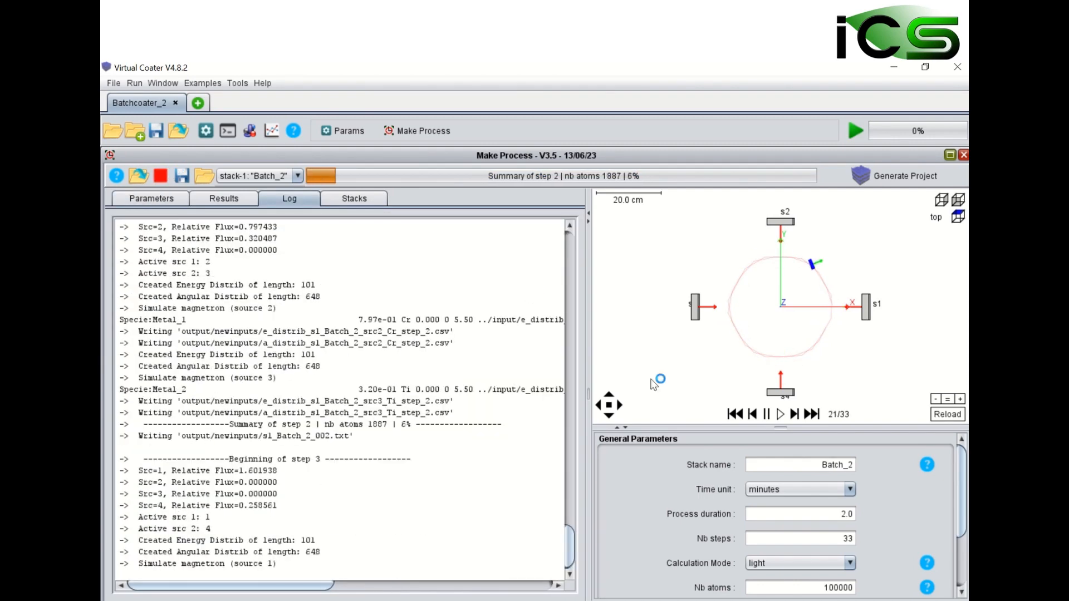
pyautogui.click(842, 539)
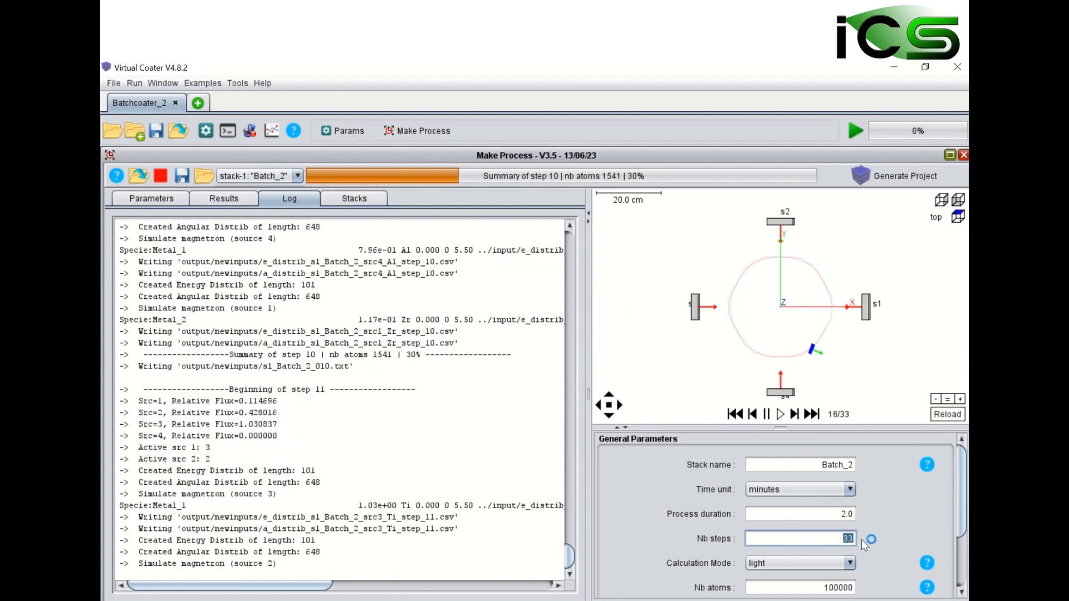
pyautogui.doubleClick(846, 539)
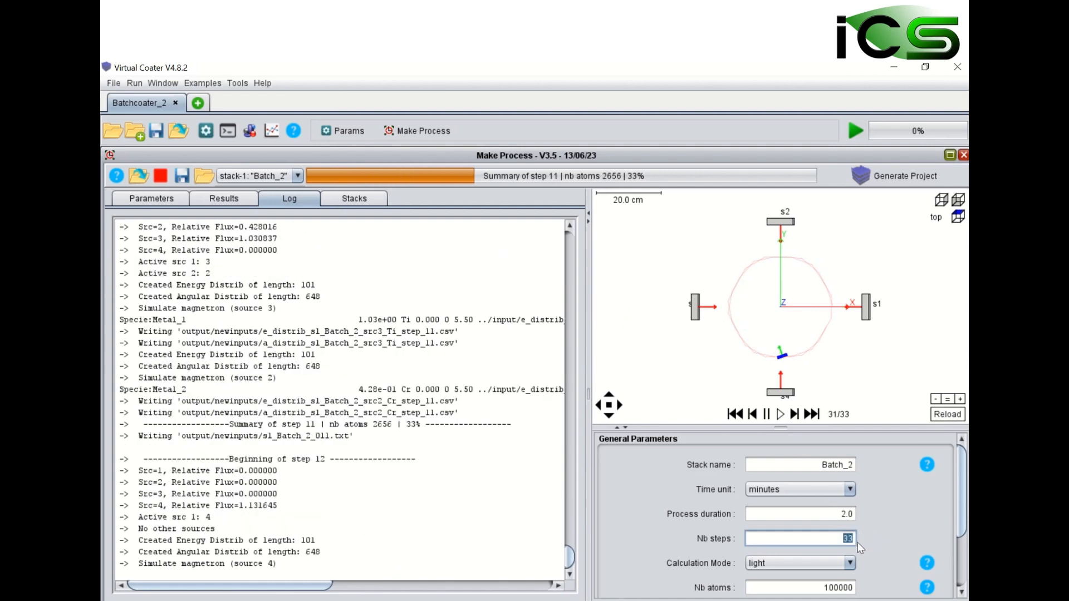
pyautogui.doubleClick(845, 514)
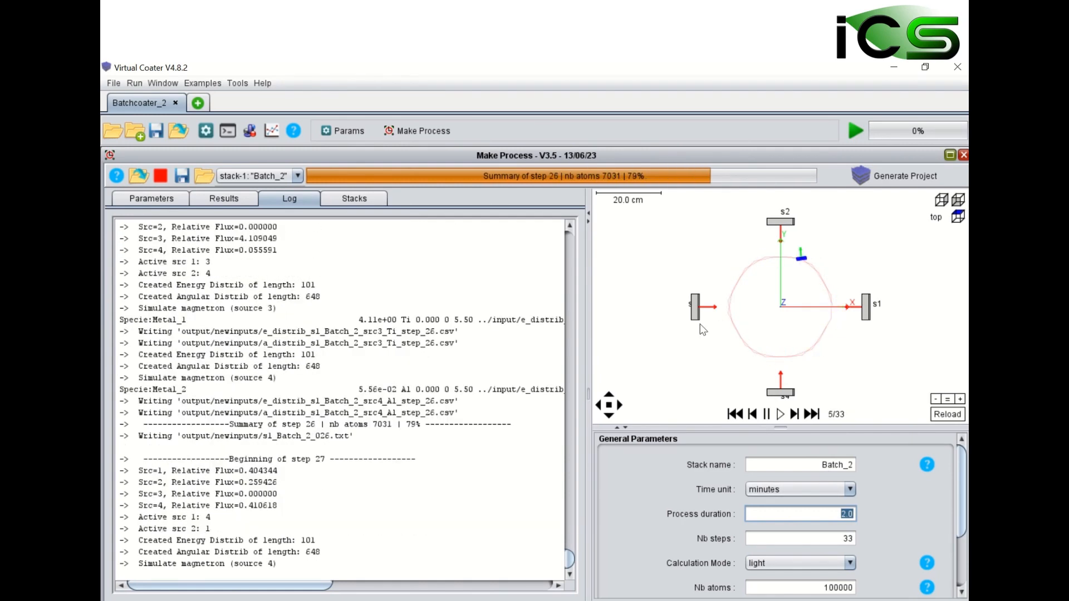
pyautogui.click(778, 415)
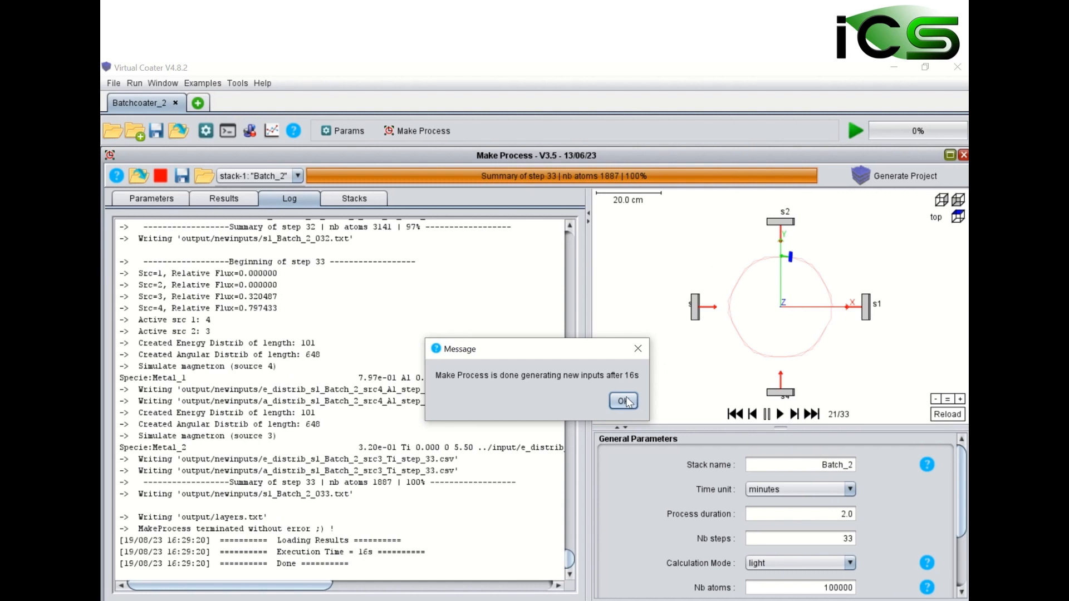
pyautogui.click(625, 401)
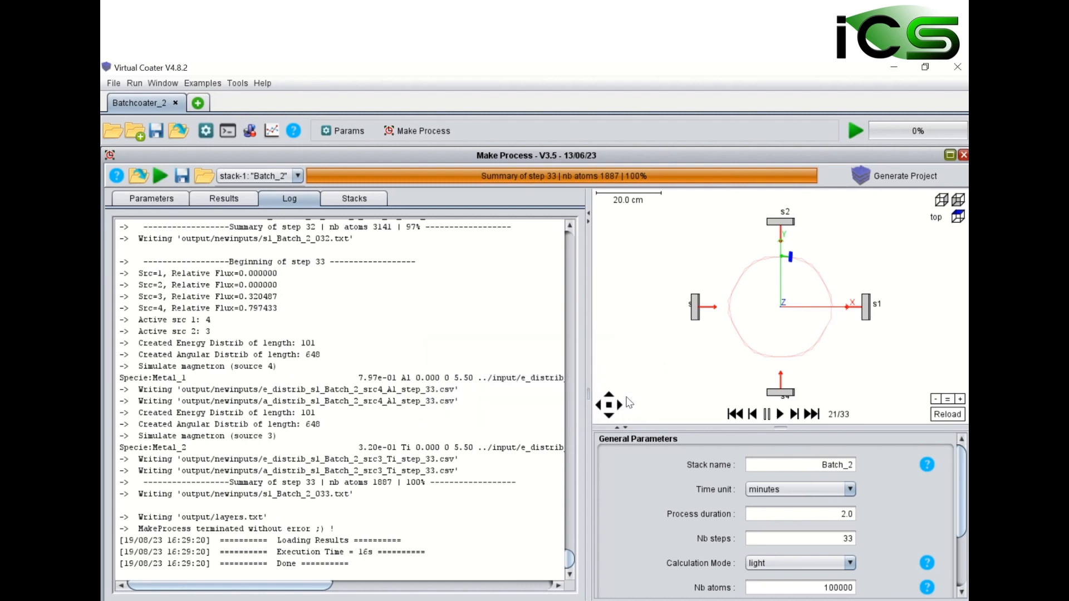
# Generate the project from the Make Process output and load the new input files into the current project
pyautogui.click(865, 174)
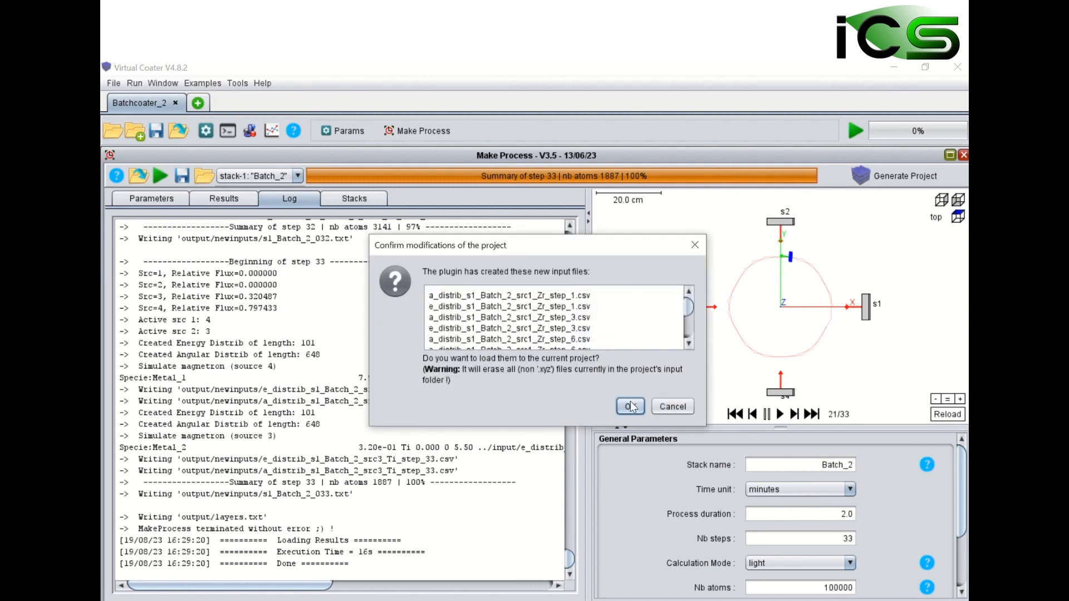
pyautogui.click(630, 403)
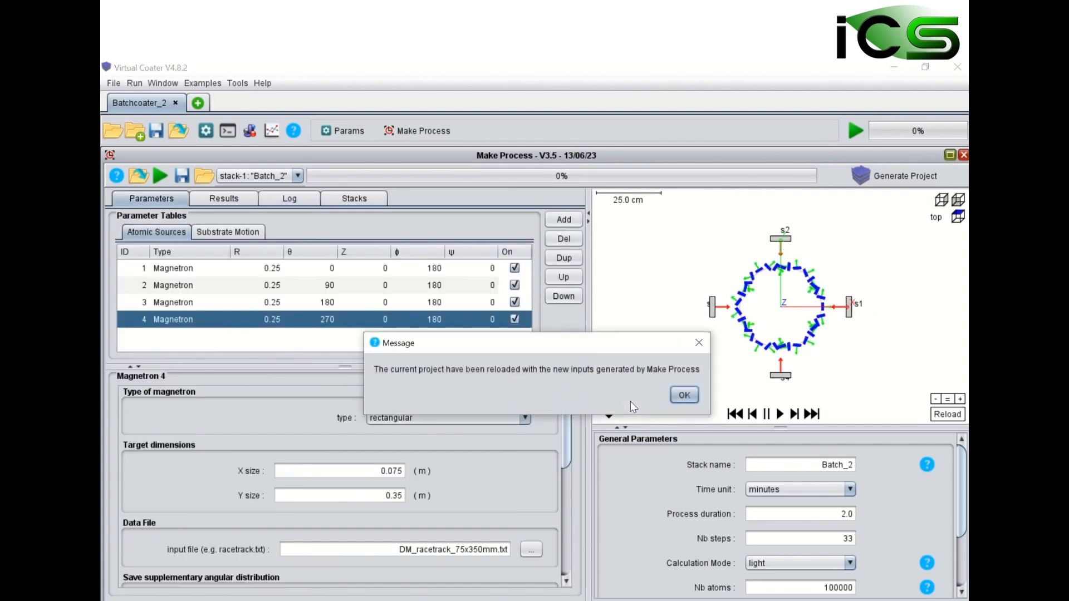
pyautogui.click(684, 396)
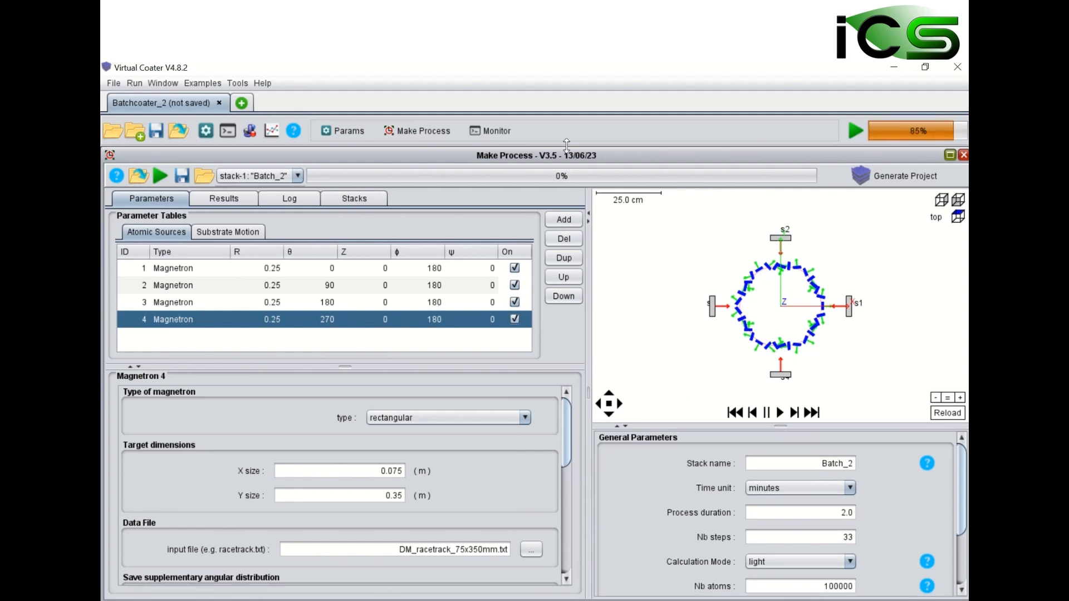
# Close Make Process and assign the parameter file s1_Batch_2_033.txt to layer6 in the project's model description
pyautogui.click(963, 154)
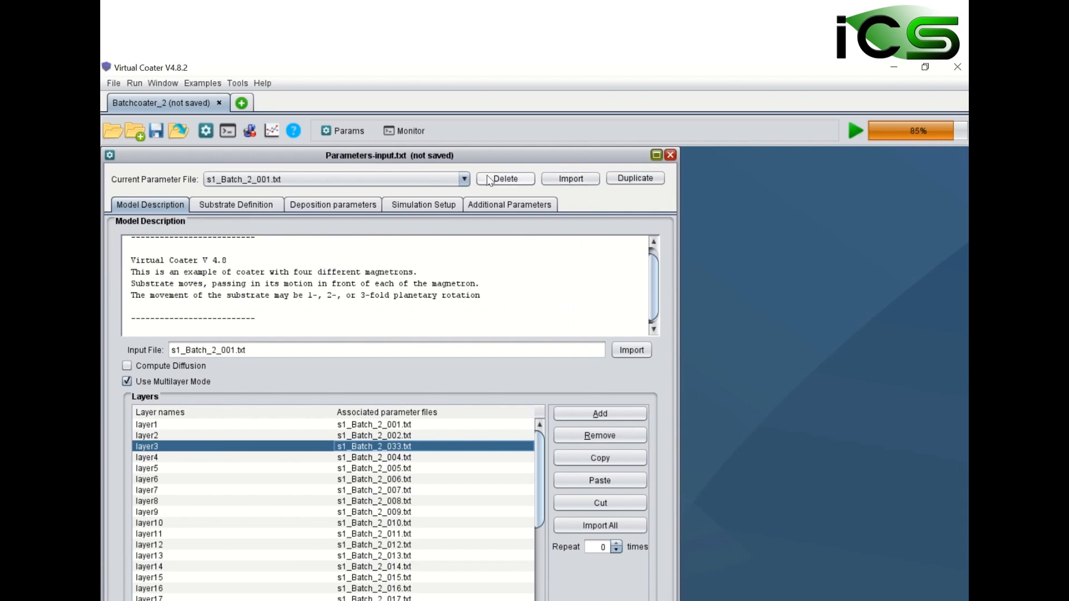
pyautogui.click(336, 130)
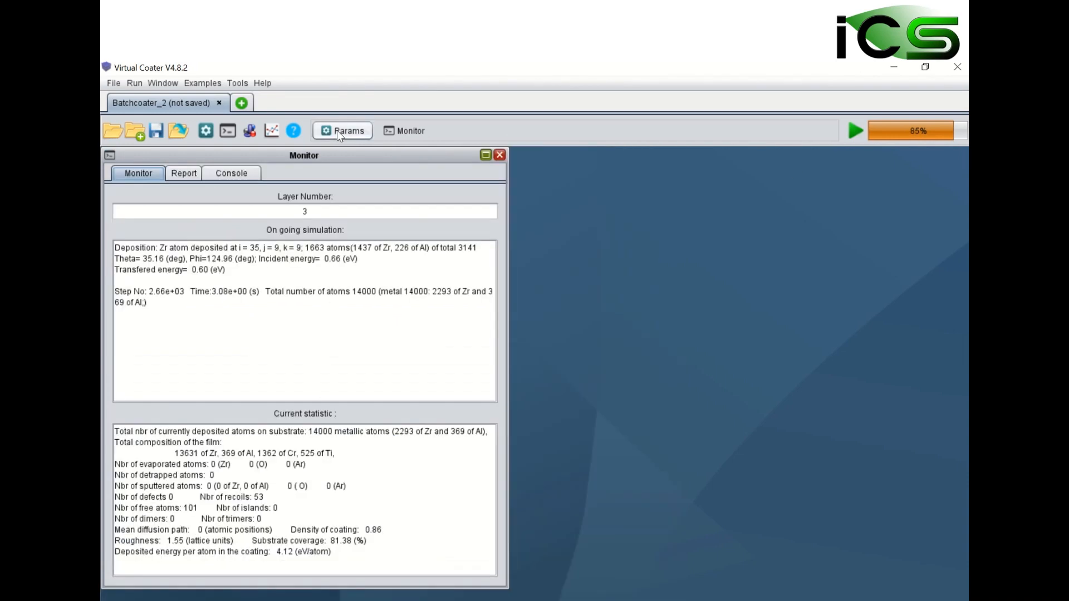
pyautogui.click(337, 130)
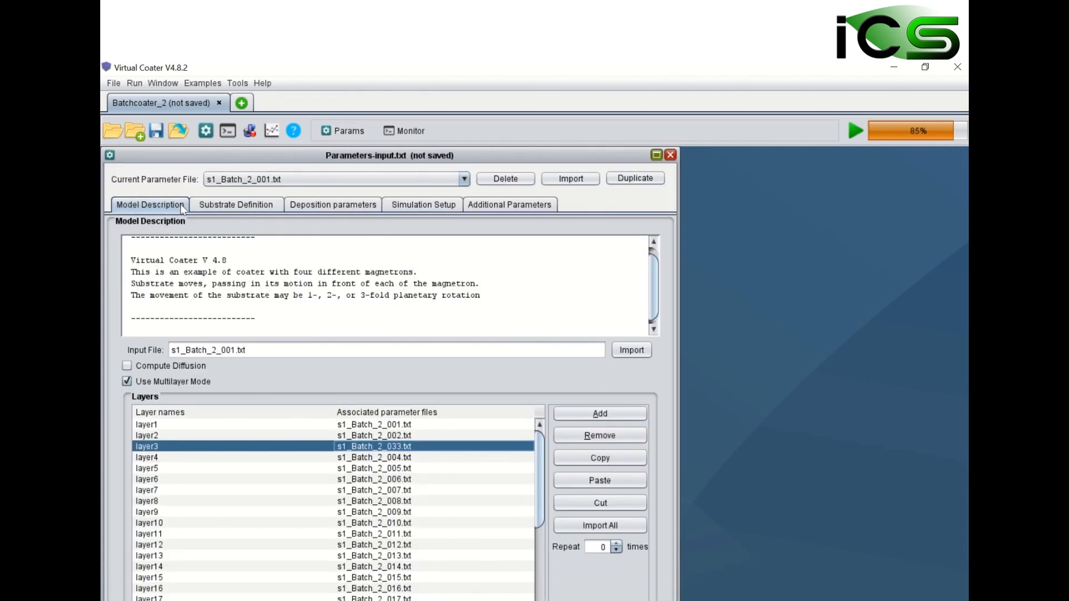
pyautogui.click(165, 206)
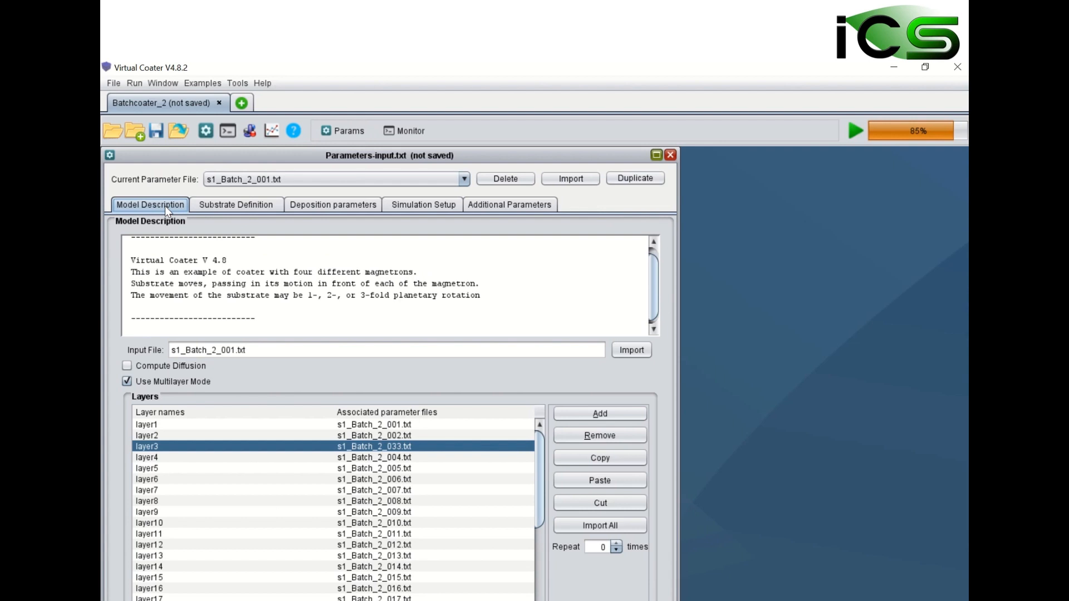
pyautogui.click(395, 480)
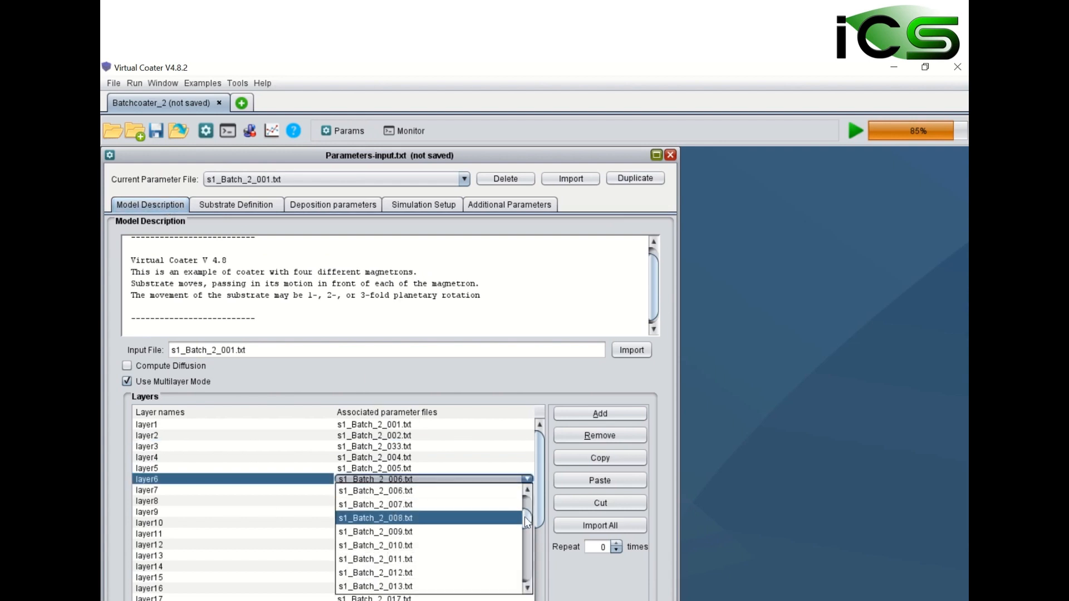
pyautogui.moveTo(526, 521); pyautogui.dragTo(533, 580)
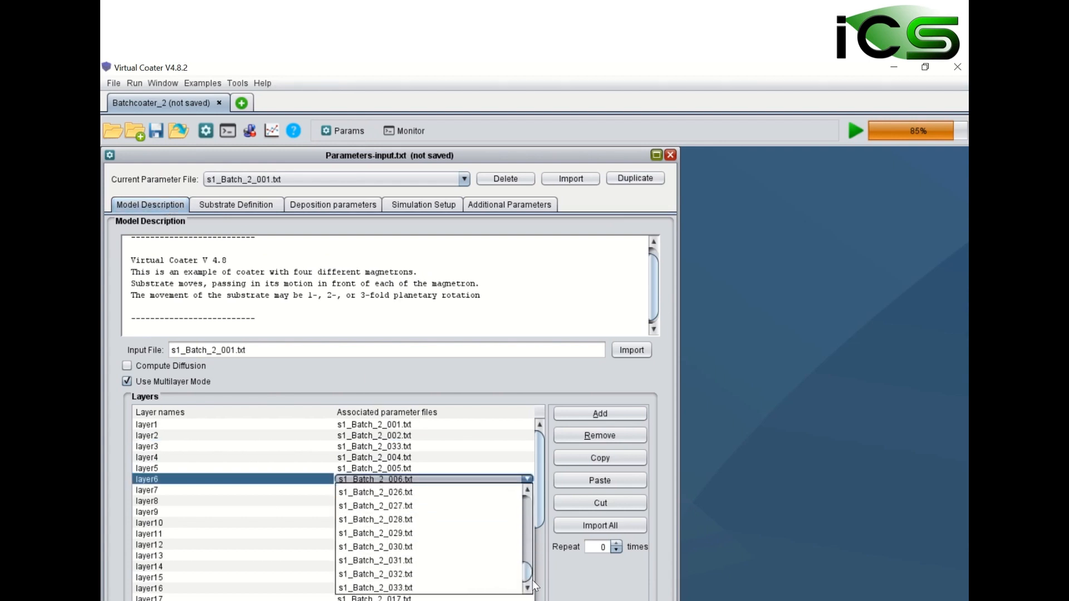
pyautogui.click(451, 589)
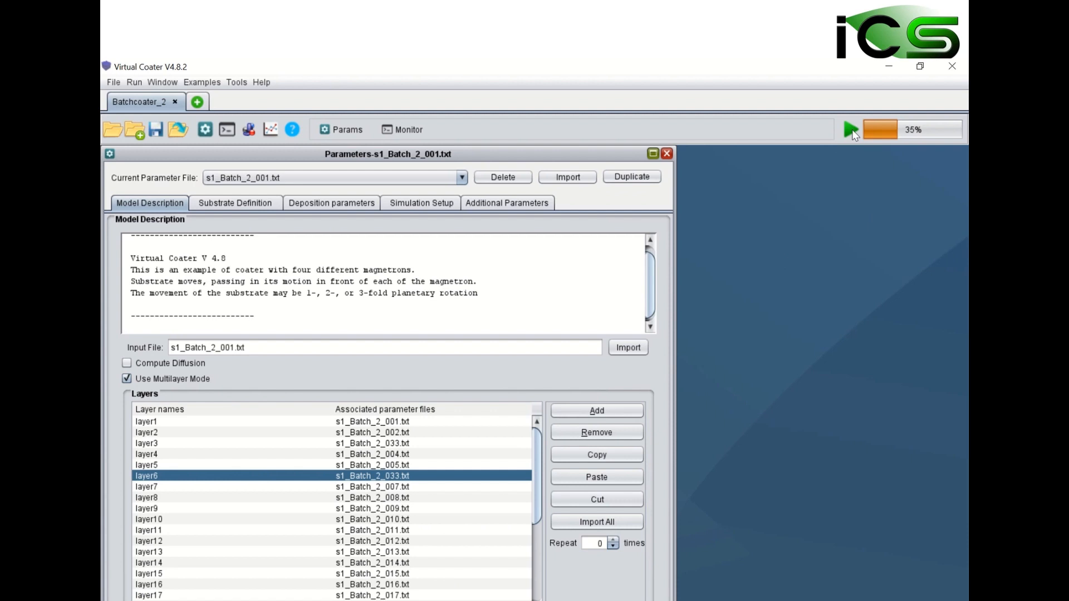
# Run the multilayer coating simulation, follow its progress in the Monitor, and acknowledge its completion
pyautogui.click(852, 132)
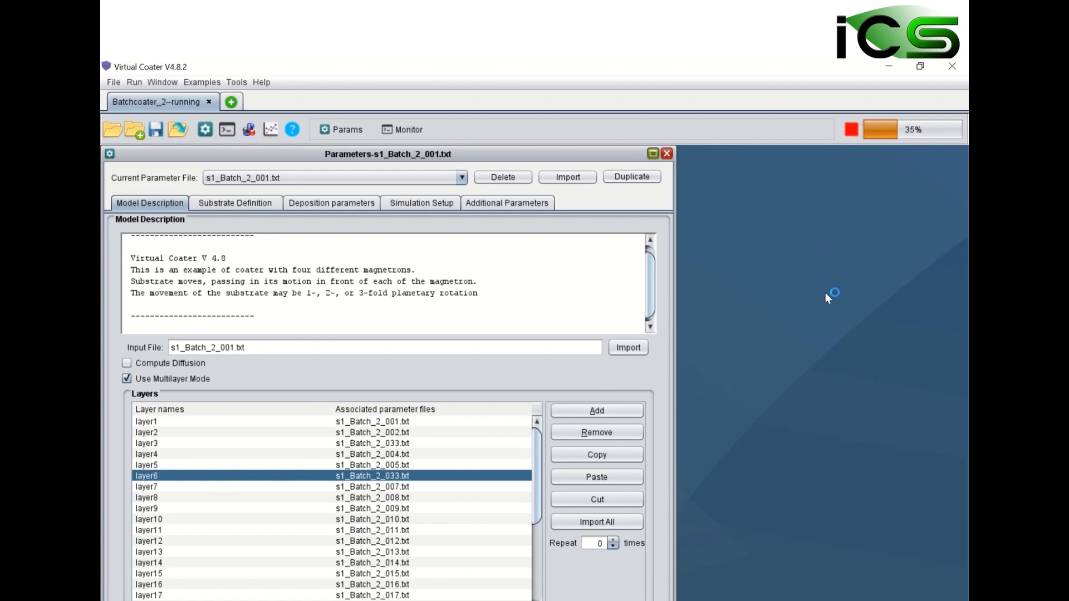
pyautogui.click(399, 132)
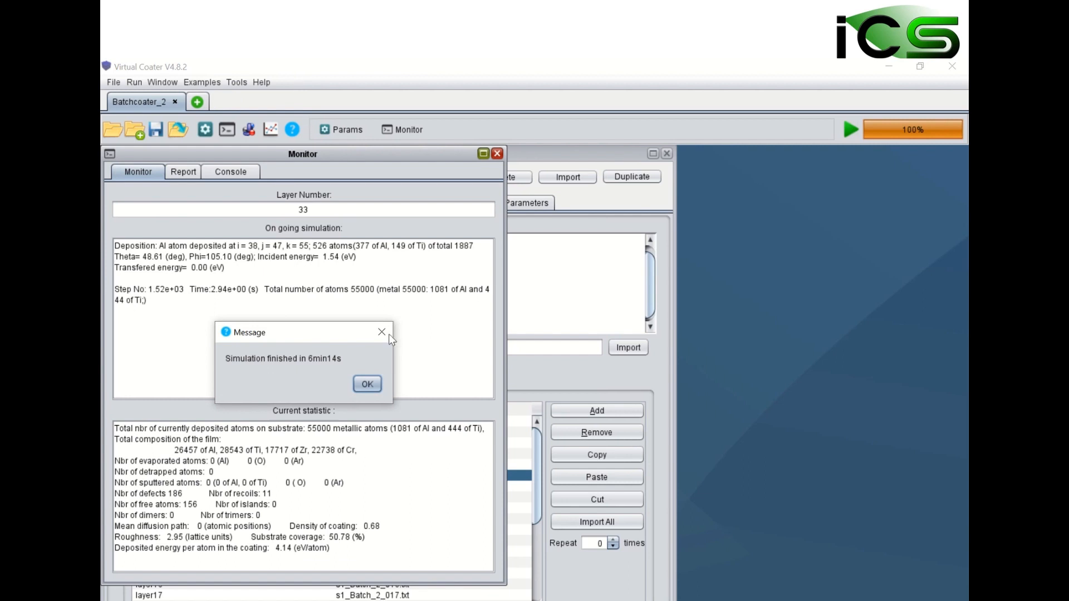
pyautogui.click(366, 384)
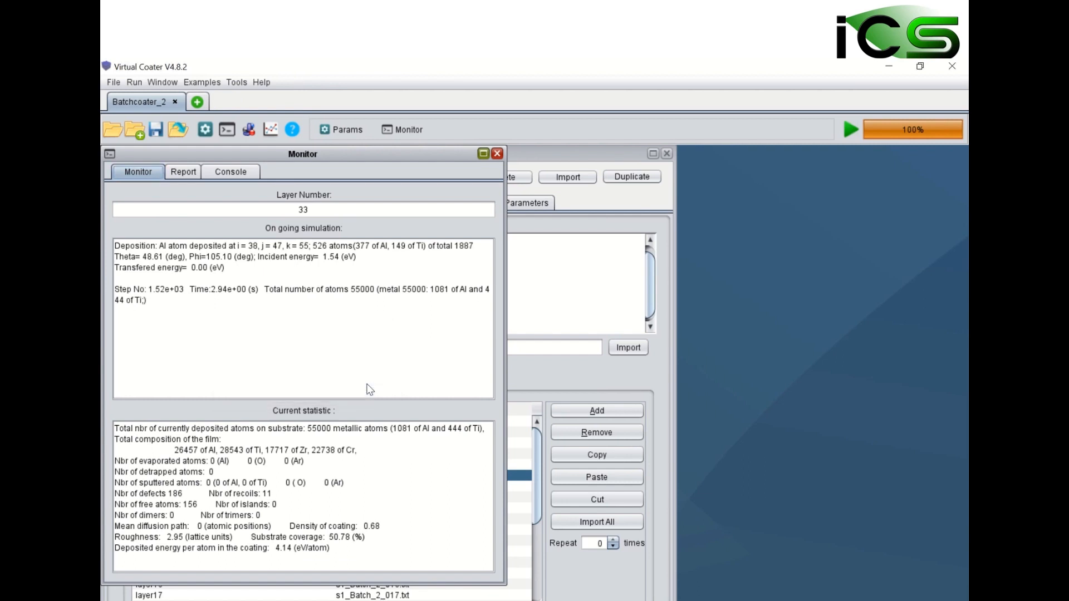
# Load the simulation results into Jmol, rotate the coating model to an angled view and zoom in on its atoms
pyautogui.click(250, 130)
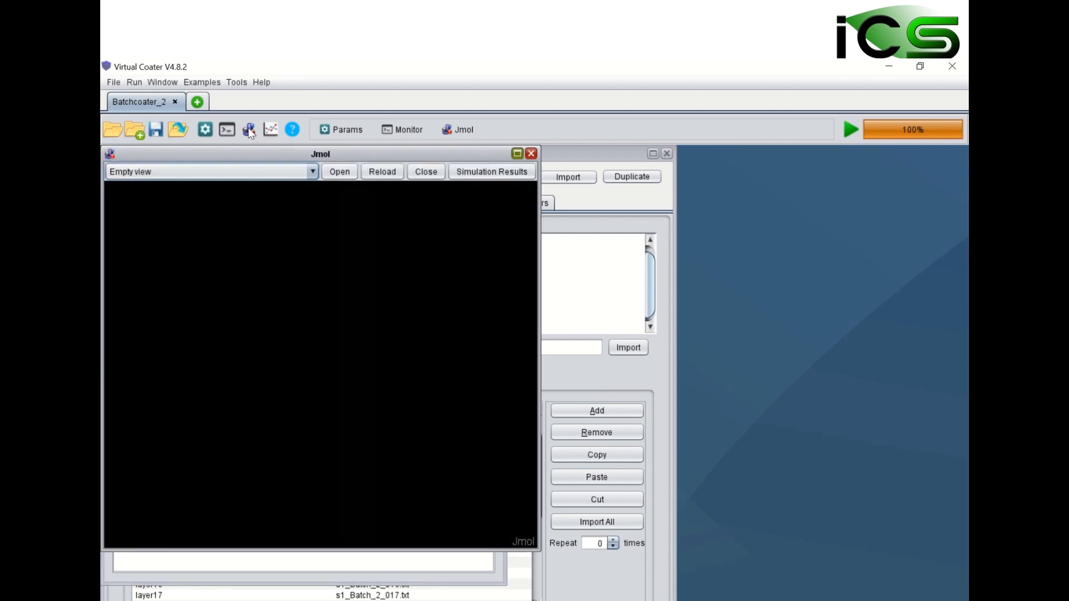
pyautogui.click(494, 172)
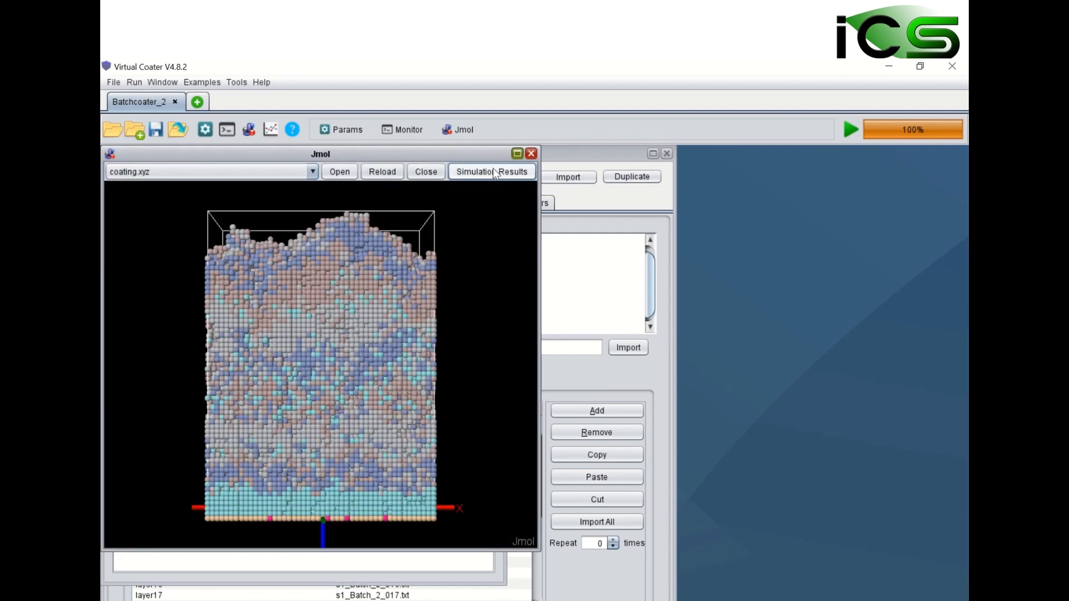
pyautogui.moveTo(363, 283); pyautogui.dragTo(473, 316)
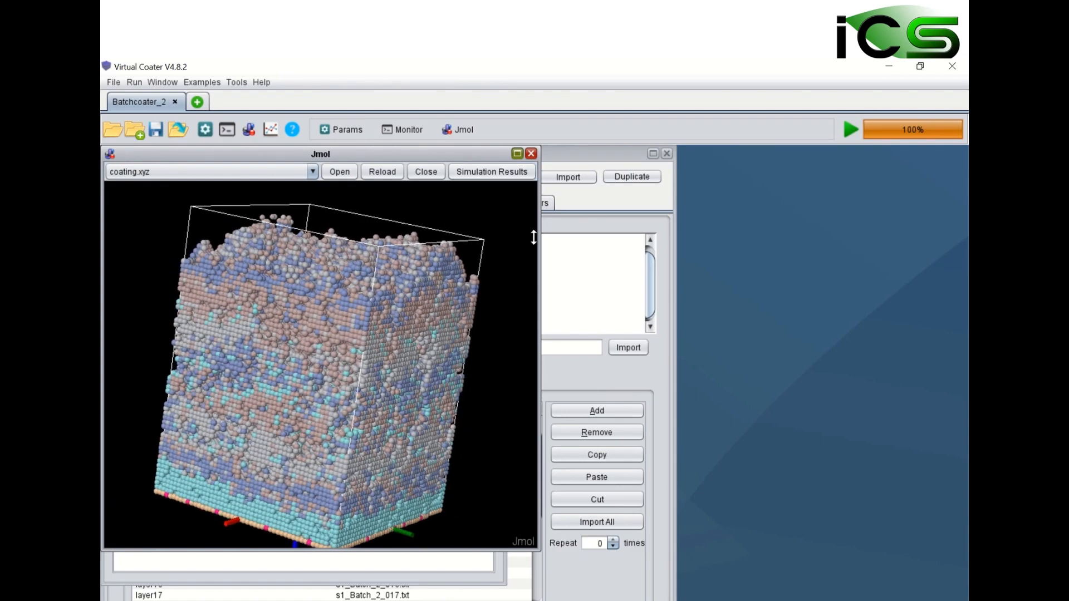
pyautogui.scroll(10, 529, 289)
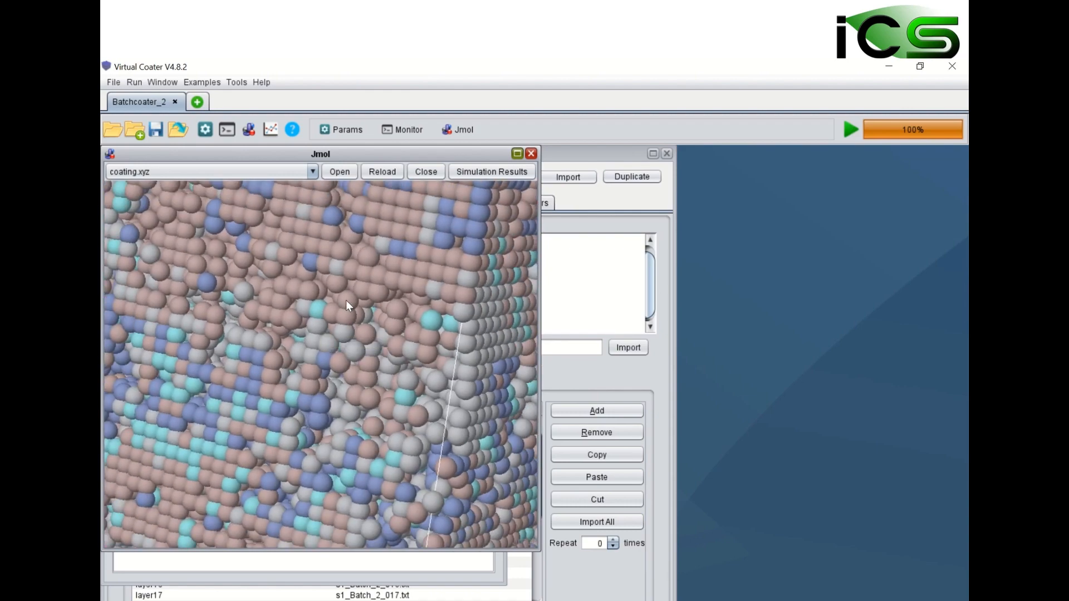
pyautogui.moveTo(346, 301)
# Plot the simulation's Final Composition - Concentration graph, maximize its window and enlarge the plot area over the data table
pyautogui.click(271, 130)
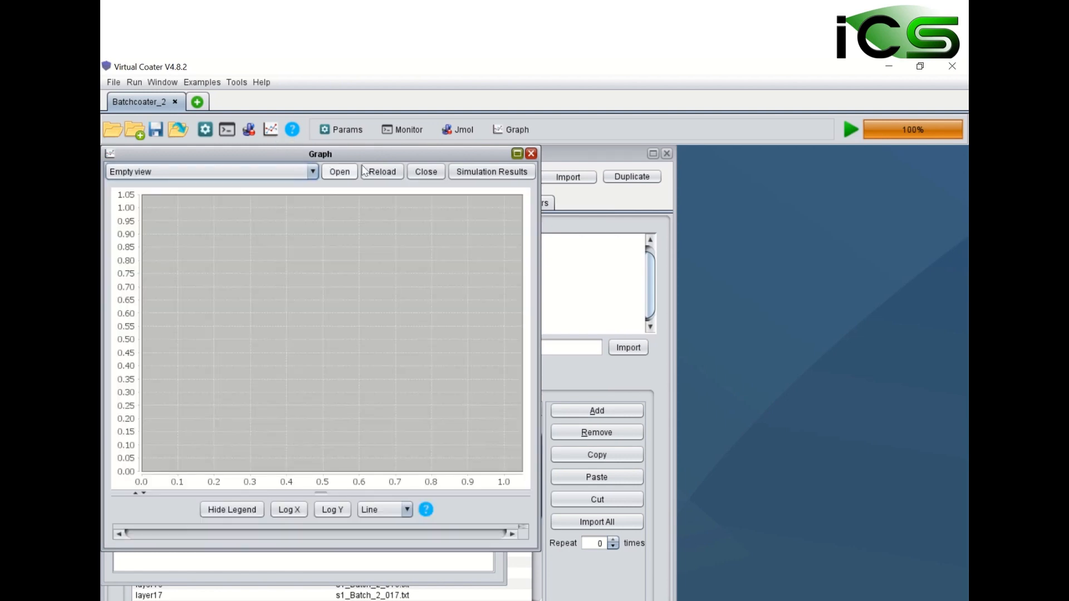
pyautogui.click(471, 169)
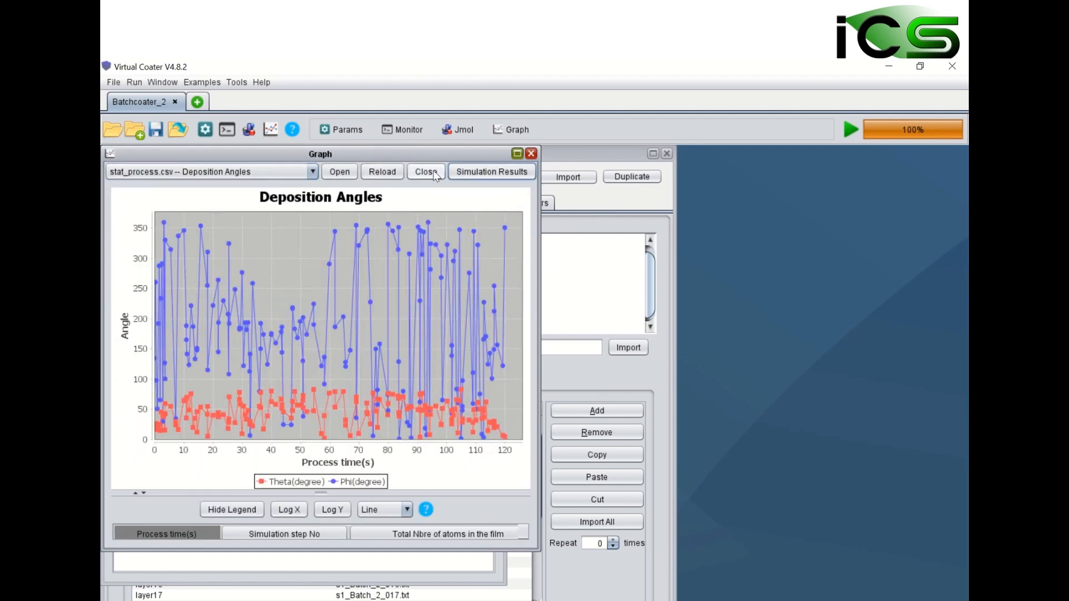
pyautogui.click(314, 172)
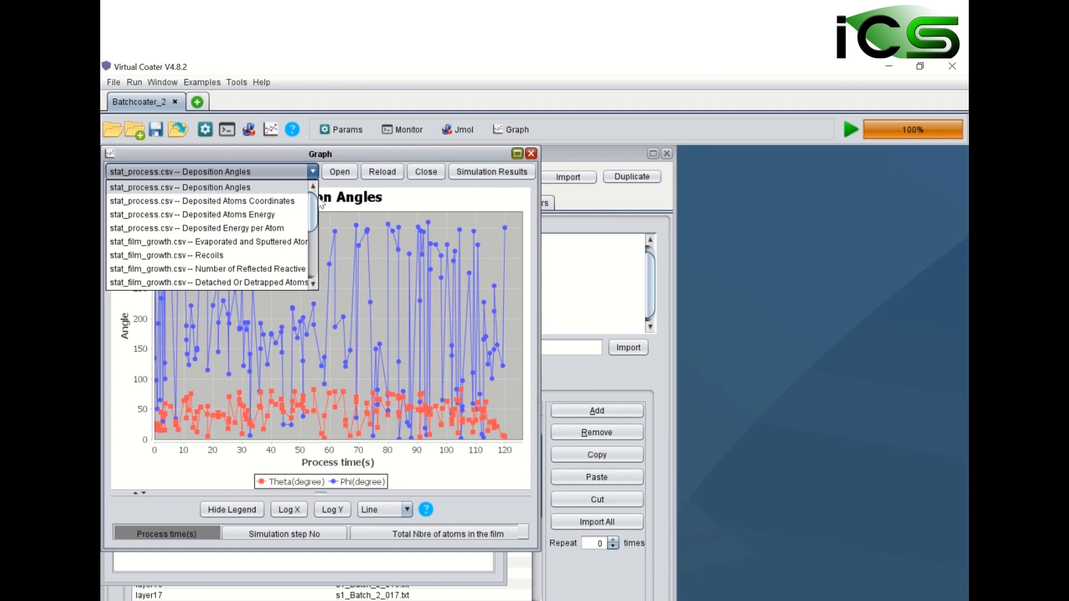
pyautogui.moveTo(315, 212); pyautogui.dragTo(318, 271)
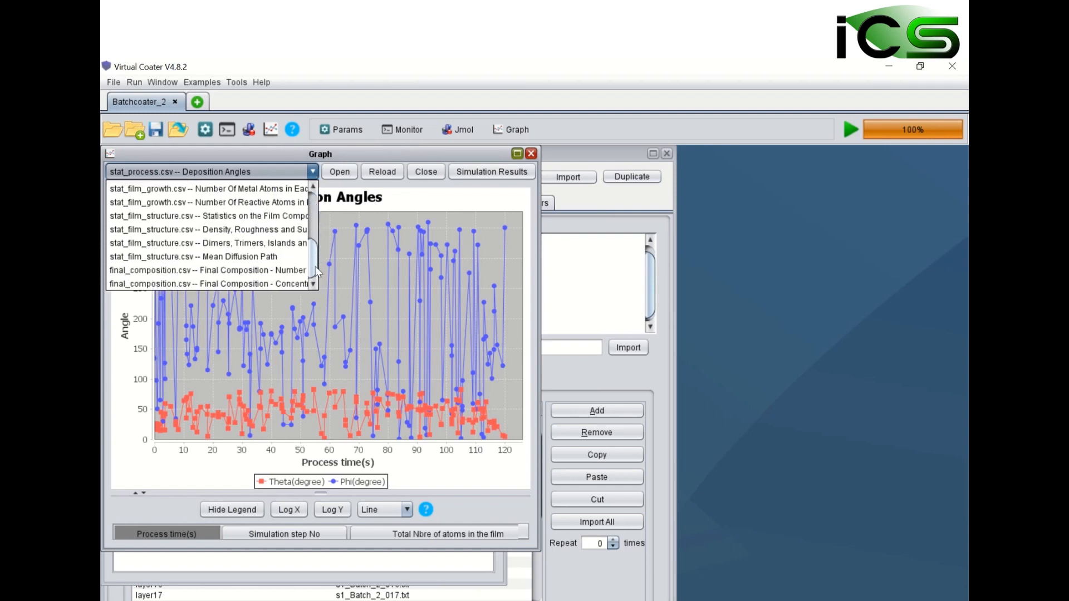
pyautogui.click(290, 284)
pyautogui.click(517, 153)
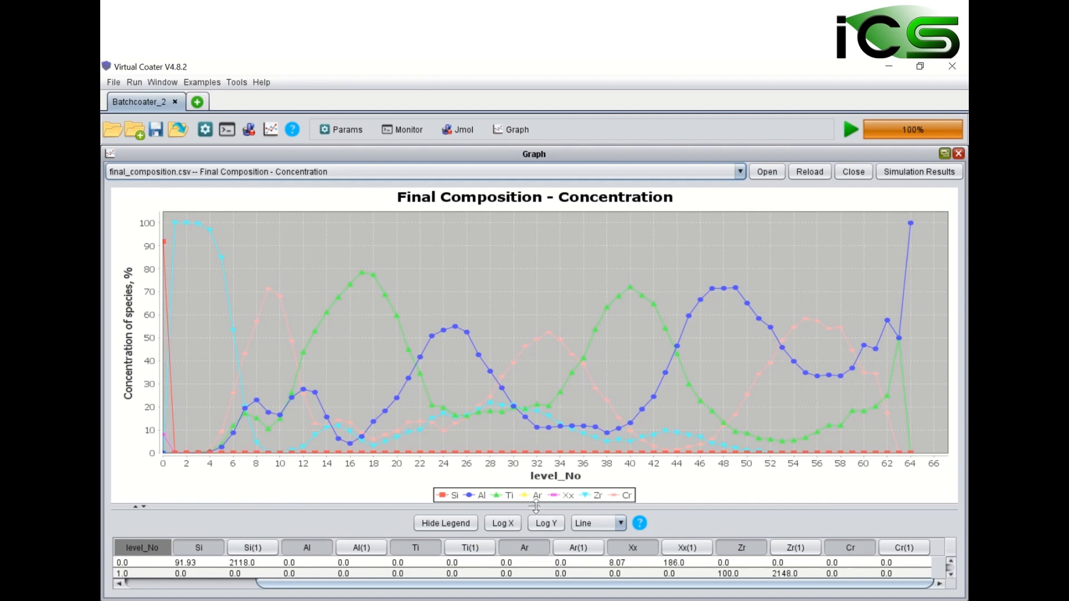
pyautogui.moveTo(536, 507); pyautogui.dragTo(537, 588)
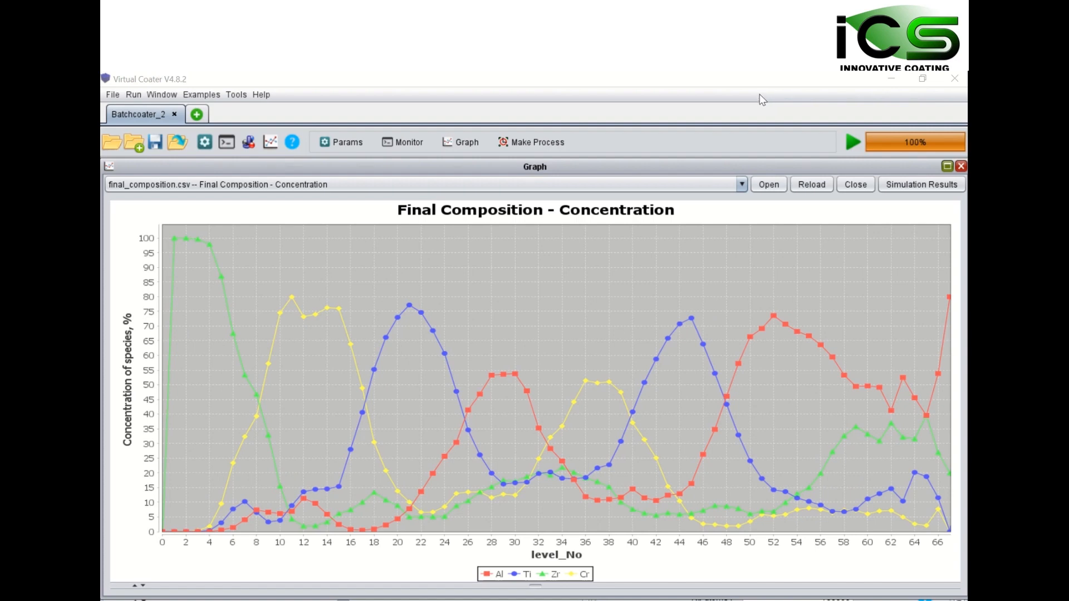
# Reopen Make Process and advance the substrate motion frame by frame to step 26, comparing its position with the source flux plot
pyautogui.click(526, 143)
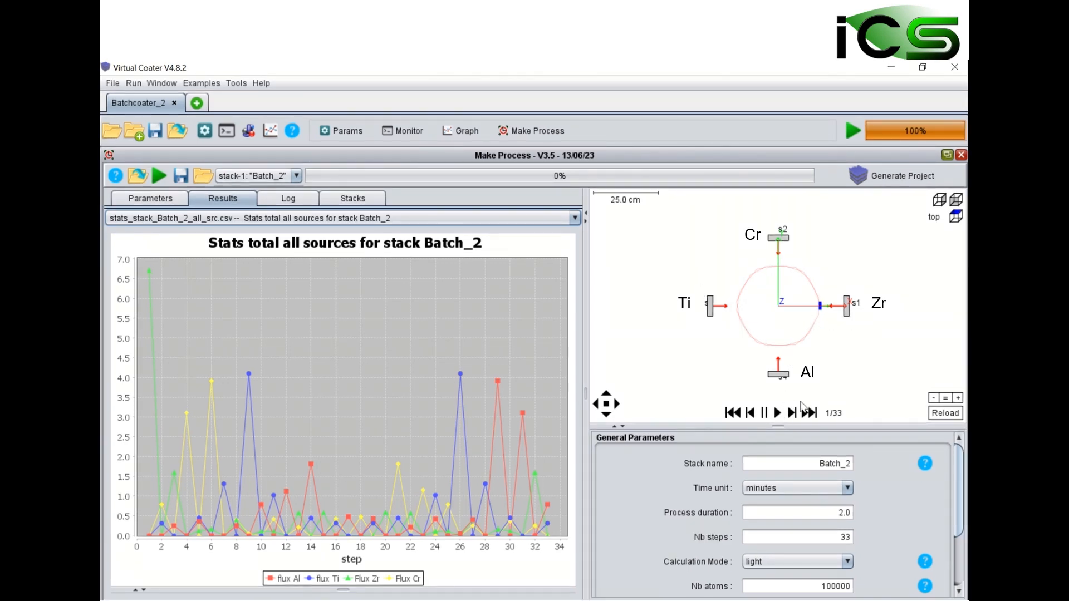
pyautogui.click(791, 414)
pyautogui.click(791, 414)
pyautogui.click(791, 413)
pyautogui.click(792, 414)
pyautogui.click(792, 414)
pyautogui.click(792, 414)
pyautogui.click(792, 414)
pyautogui.click(792, 414)
pyautogui.click(793, 415)
pyautogui.click(793, 415)
pyautogui.click(793, 415)
pyautogui.click(793, 415)
pyautogui.click(793, 415)
pyautogui.click(793, 413)
pyautogui.click(792, 413)
pyautogui.click(793, 413)
pyautogui.click(793, 413)
pyautogui.click(793, 413)
pyautogui.click(793, 413)
pyautogui.click(793, 413)
pyautogui.click(793, 413)
pyautogui.click(793, 413)
pyautogui.click(793, 413)
pyautogui.click(793, 413)
pyautogui.click(793, 414)
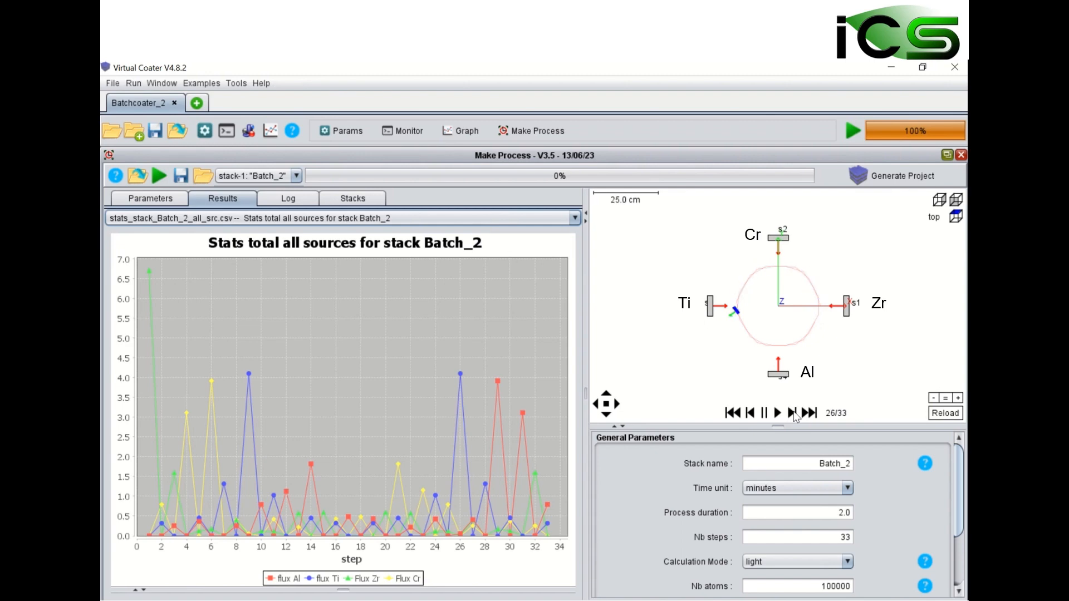